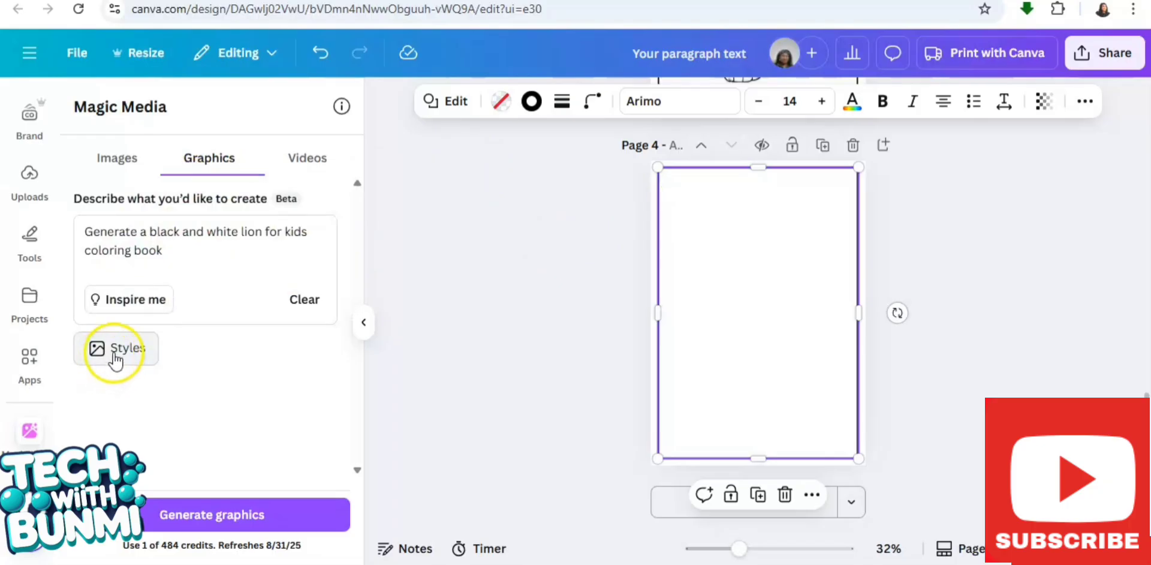
Apply the Doodle style to the black and white lion coloring-book prompt and generate the graphics
click(112, 358)
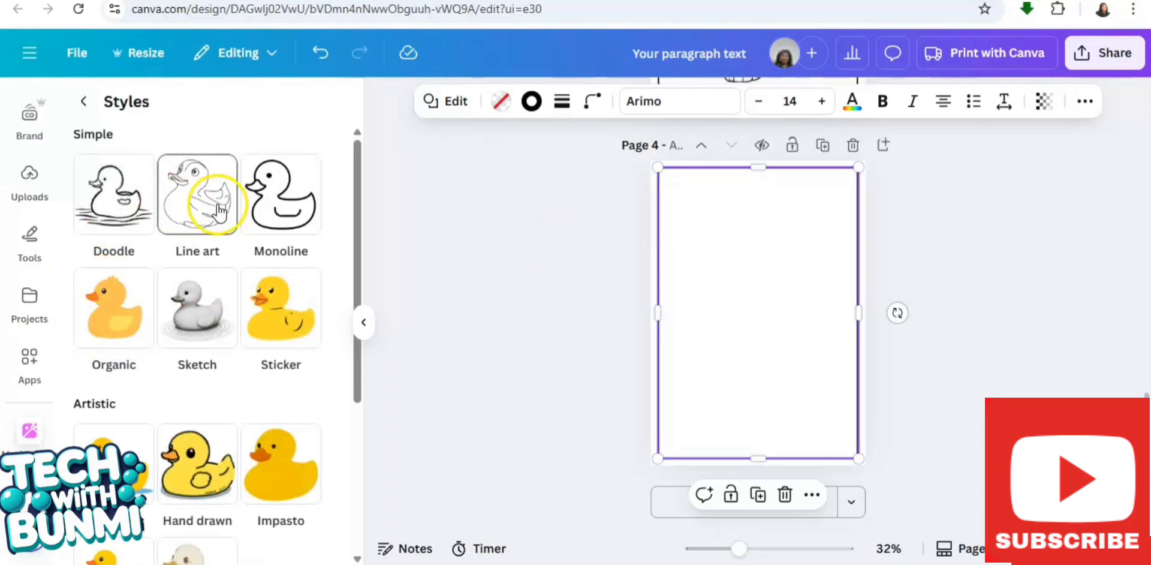
click(114, 187)
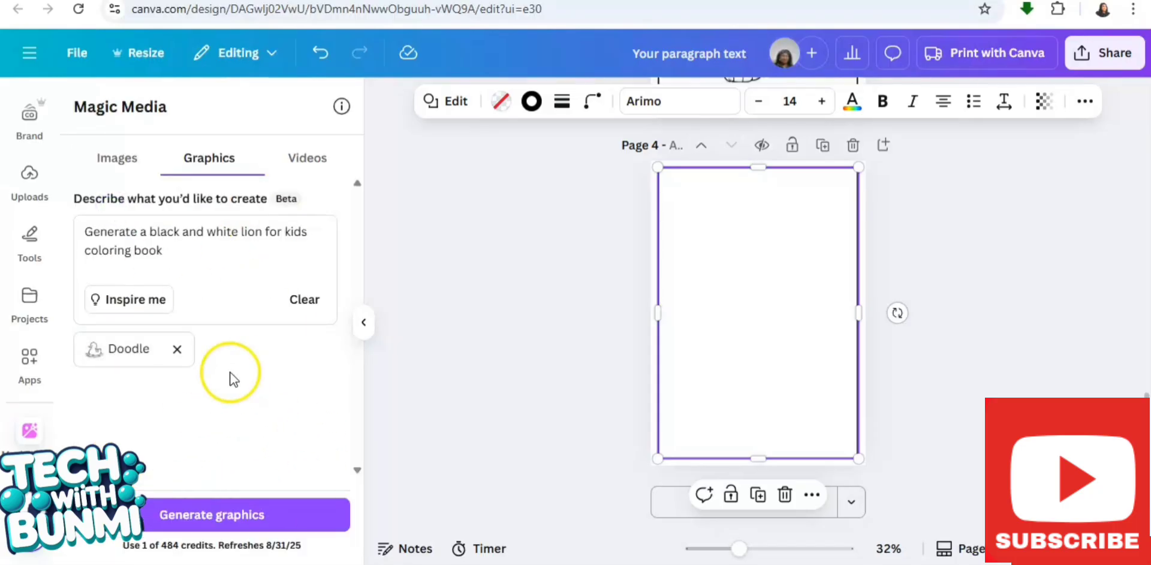
click(233, 524)
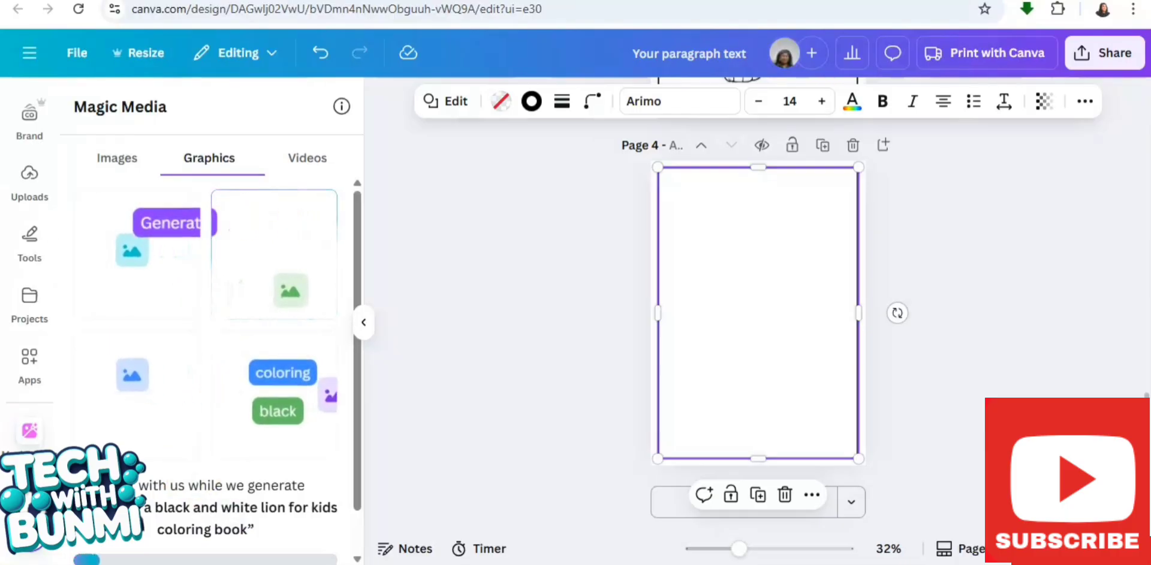
scroll(358, 189, up, 3)
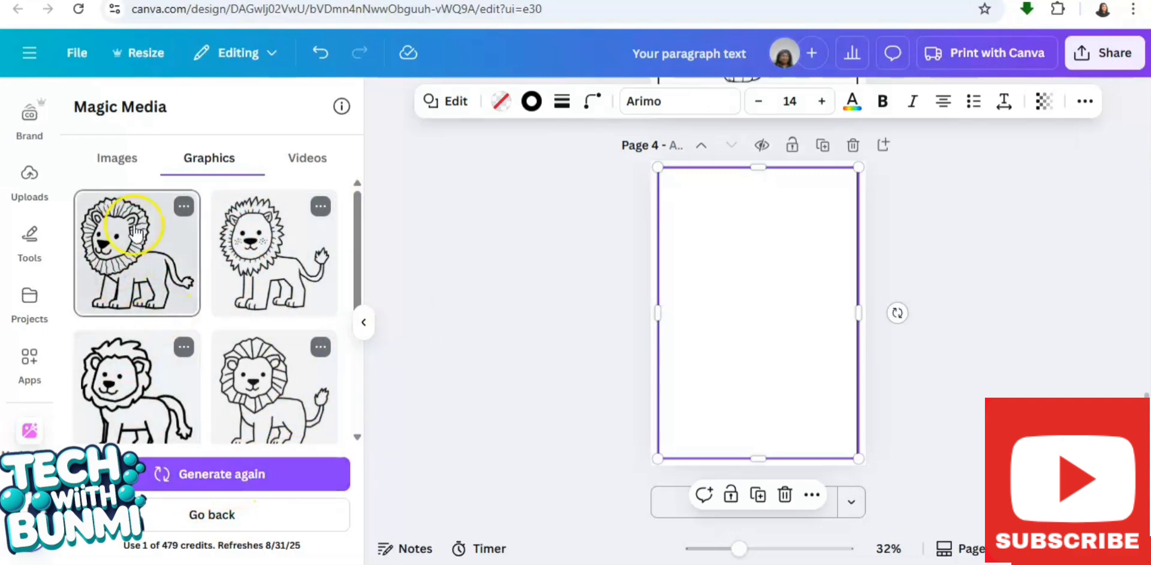
Generate more variations of the first lion graphic and add the first variation to page 4
click(183, 206)
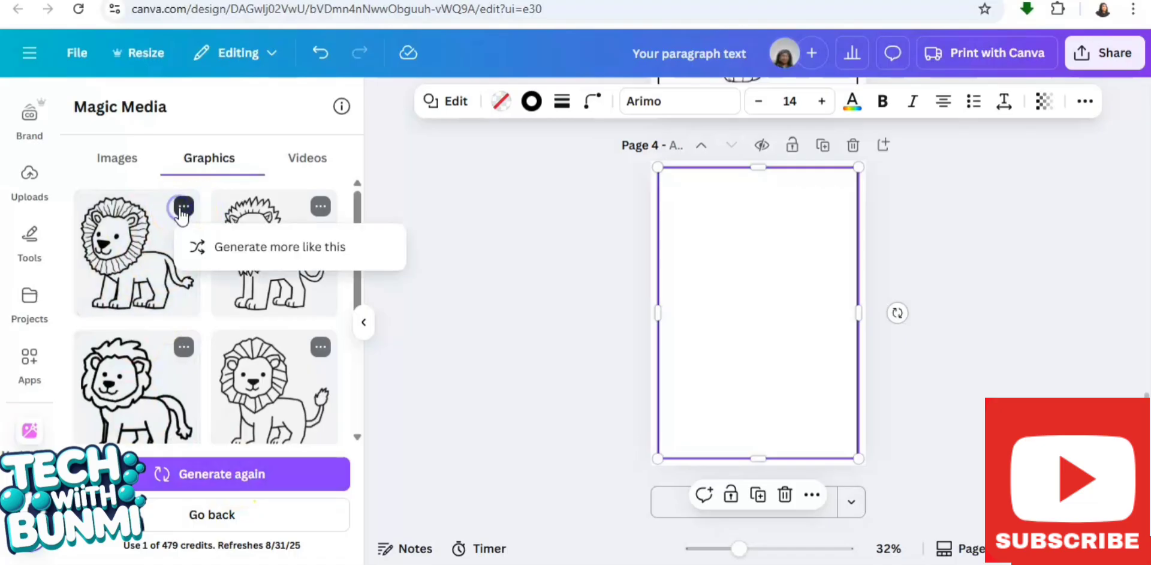
click(268, 254)
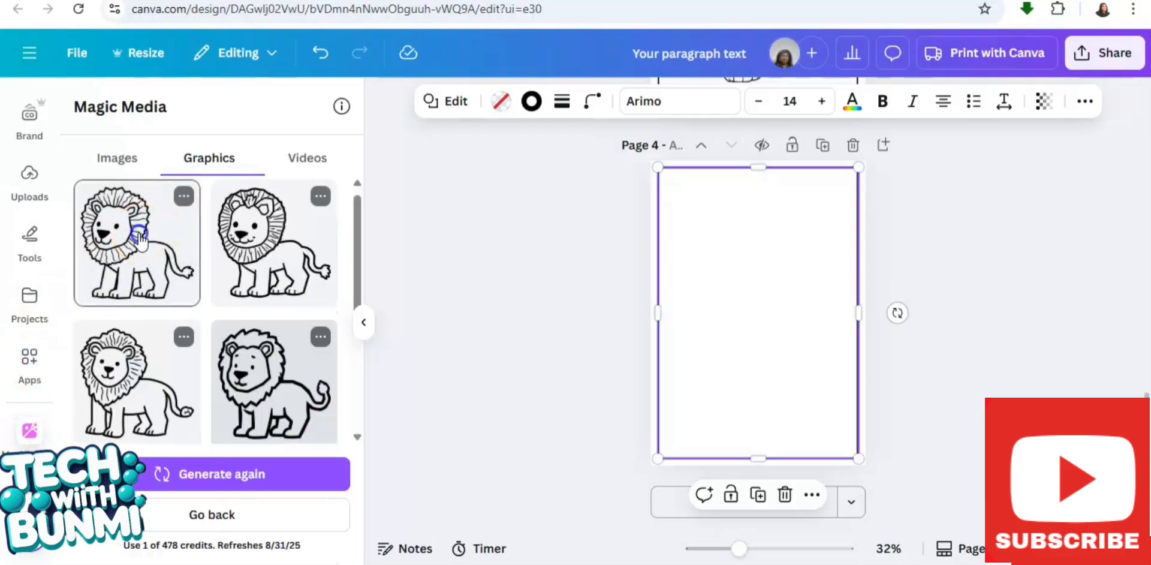
click(140, 241)
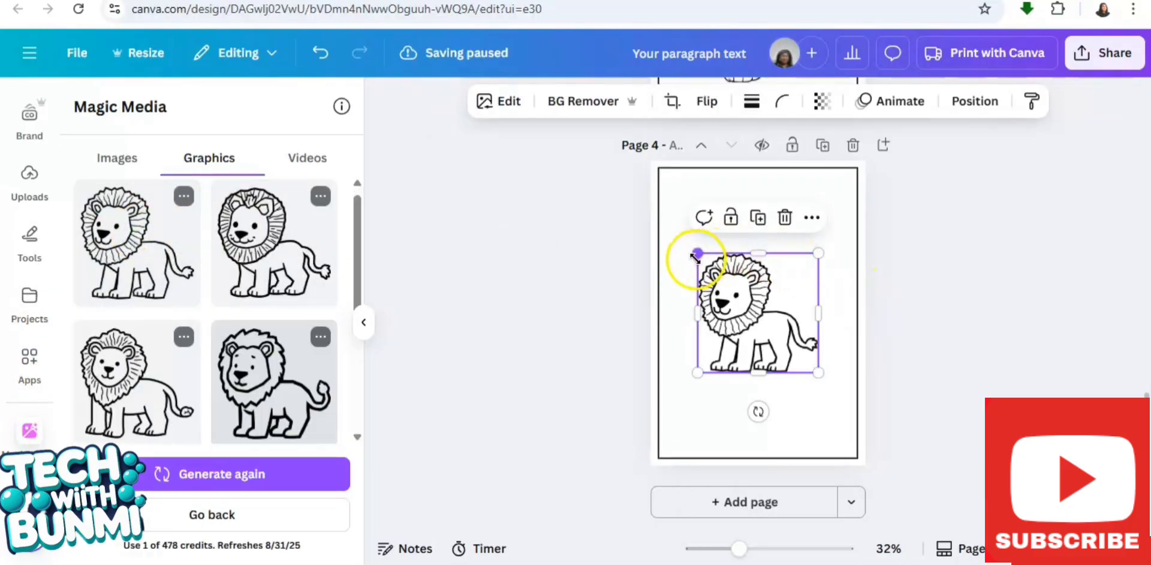
Enlarge the lion on page 4 and center it within the page border
drag(694, 258, 657, 214)
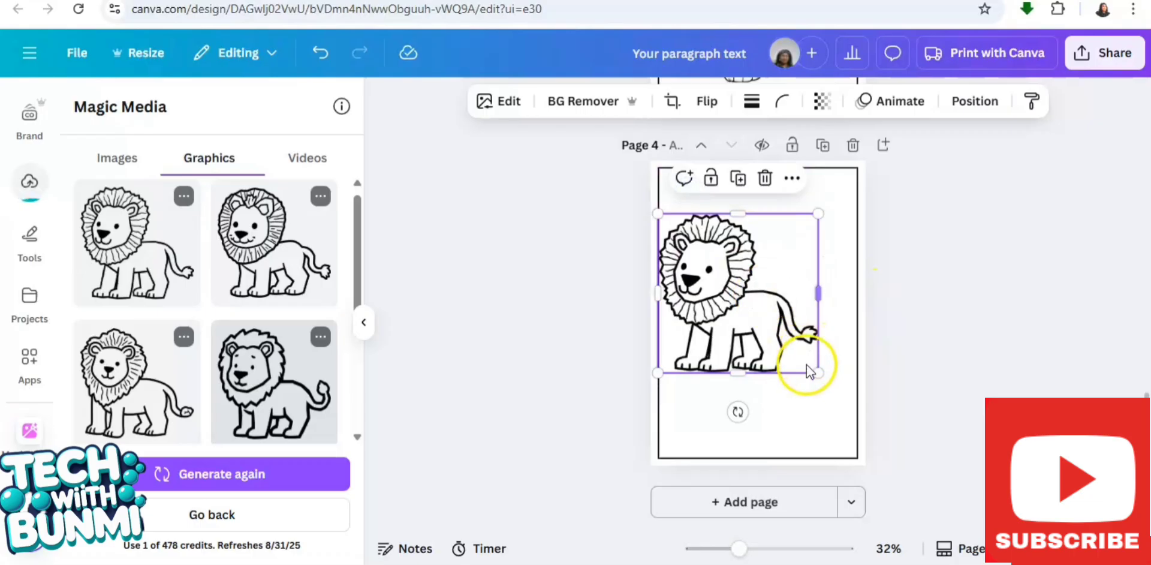
drag(744, 373, 775, 412)
mouse_move(729, 336)
mouse_down()
mouse_move(763, 336)
mouse_move(750, 339)
mouse_up()
click(965, 288)
Extend both sides of the lion image to the page border and move it so the whole lion shows
click(743, 279)
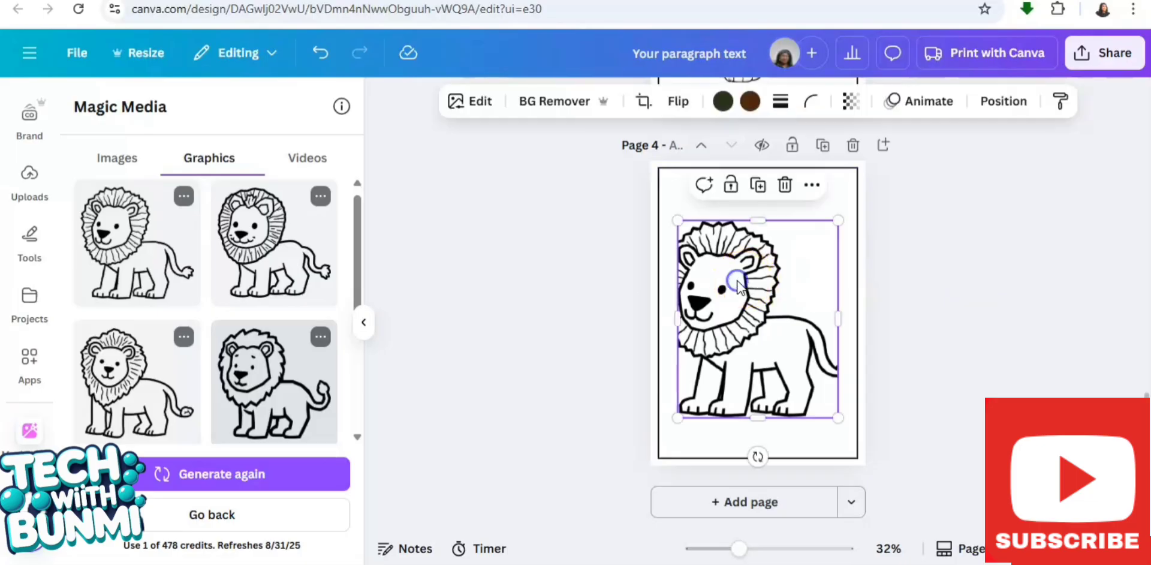
drag(677, 317, 658, 318)
click(965, 294)
click(800, 337)
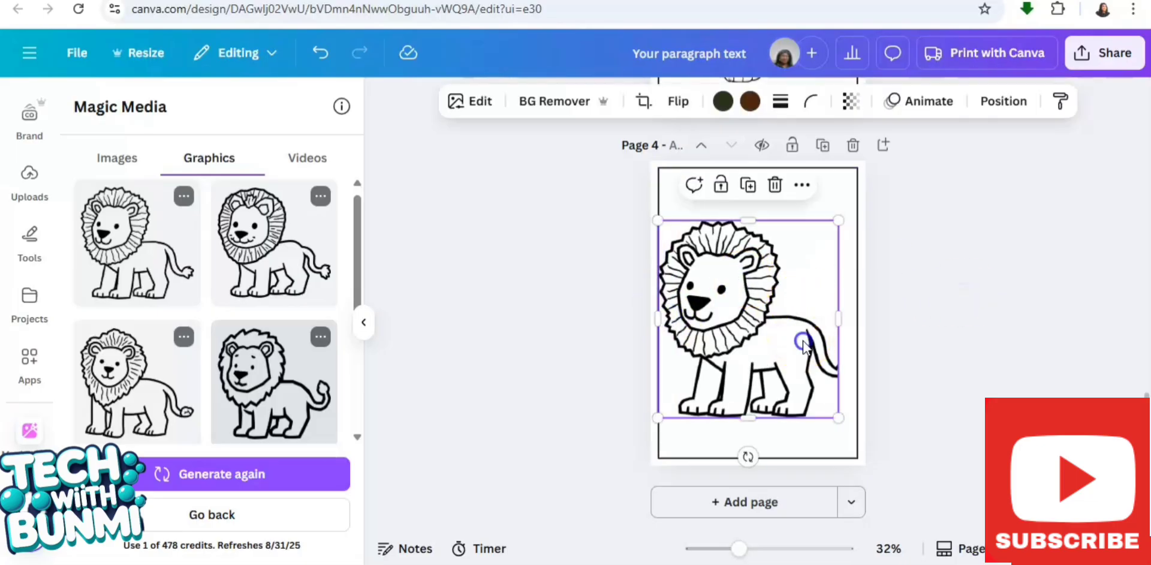
drag(839, 316, 858, 316)
drag(726, 323, 735, 329)
click(929, 230)
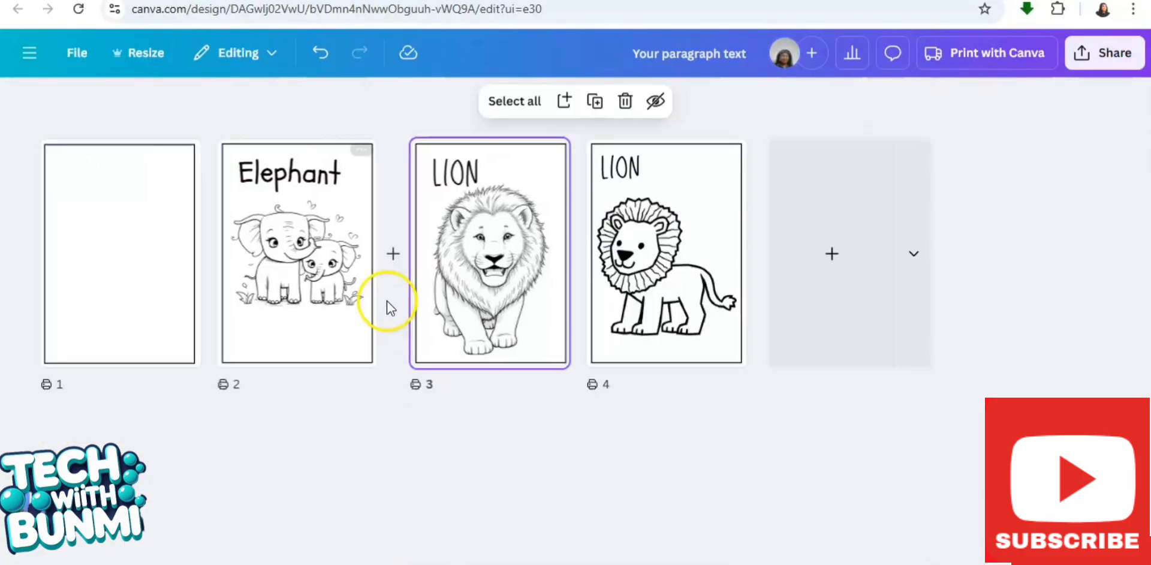
Switch to the Etsy animal coloring book search to look at the listing covers, and return to Canva
click(502, 249)
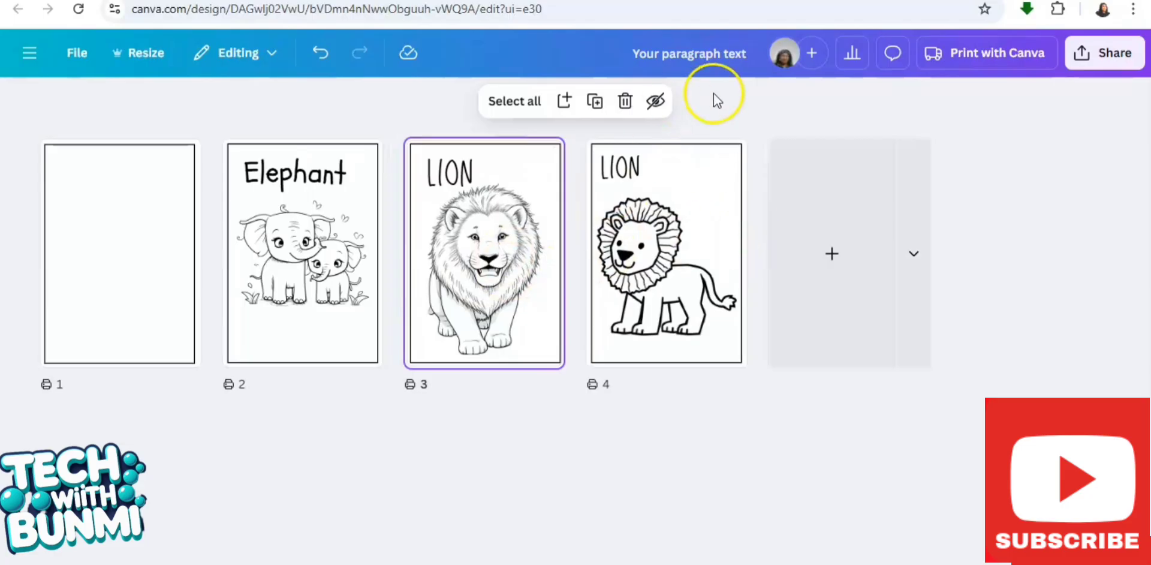
click(473, 1)
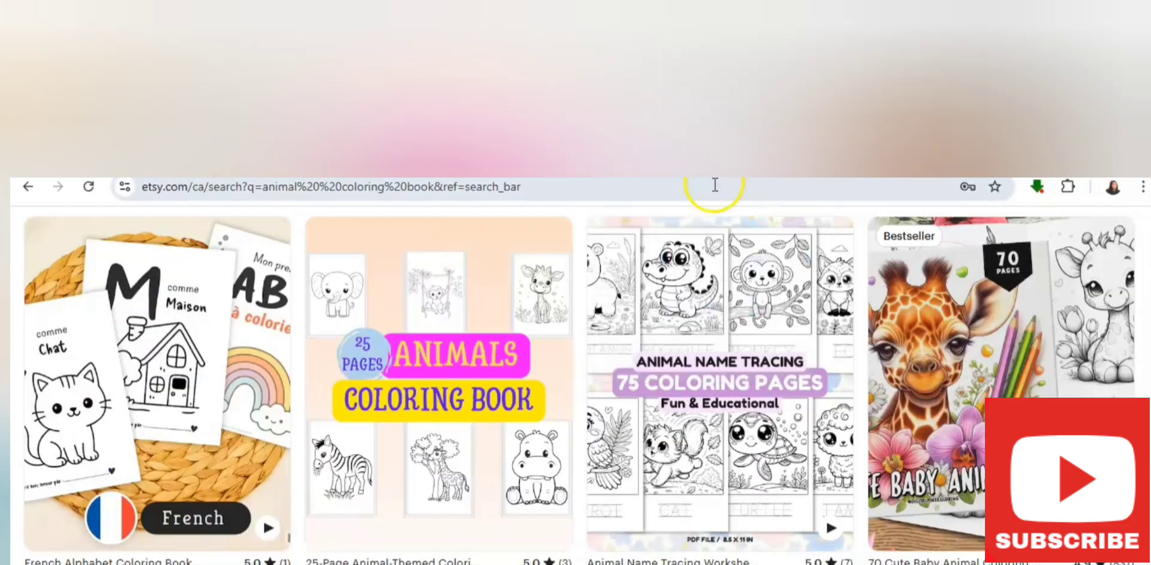
click(641, 157)
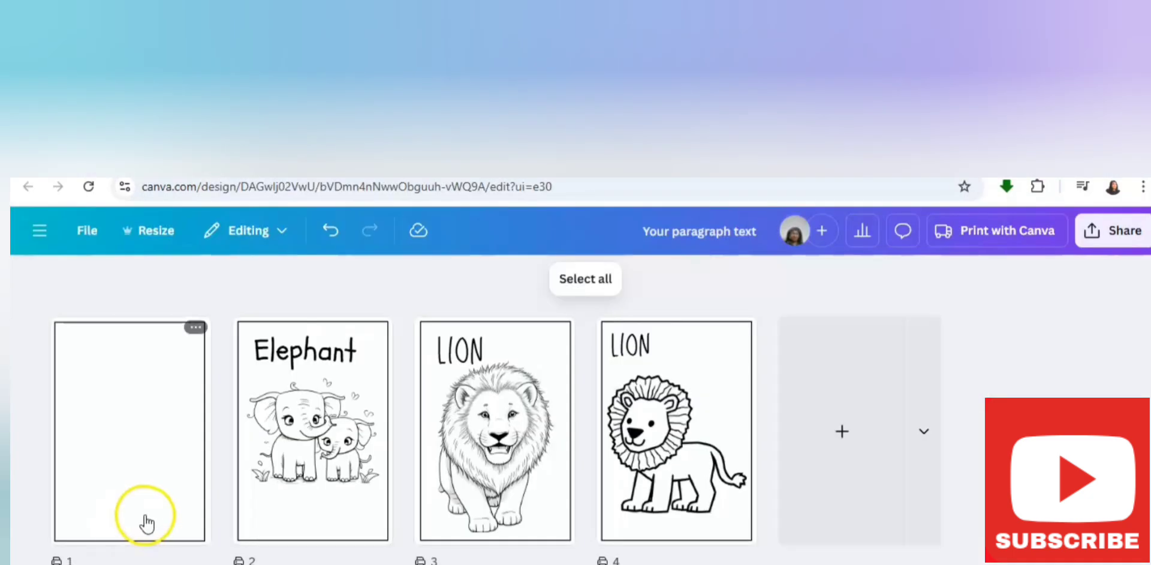
Open the blank bordered page 1 for editing and bring up Magic Media's image generator
click(117, 467)
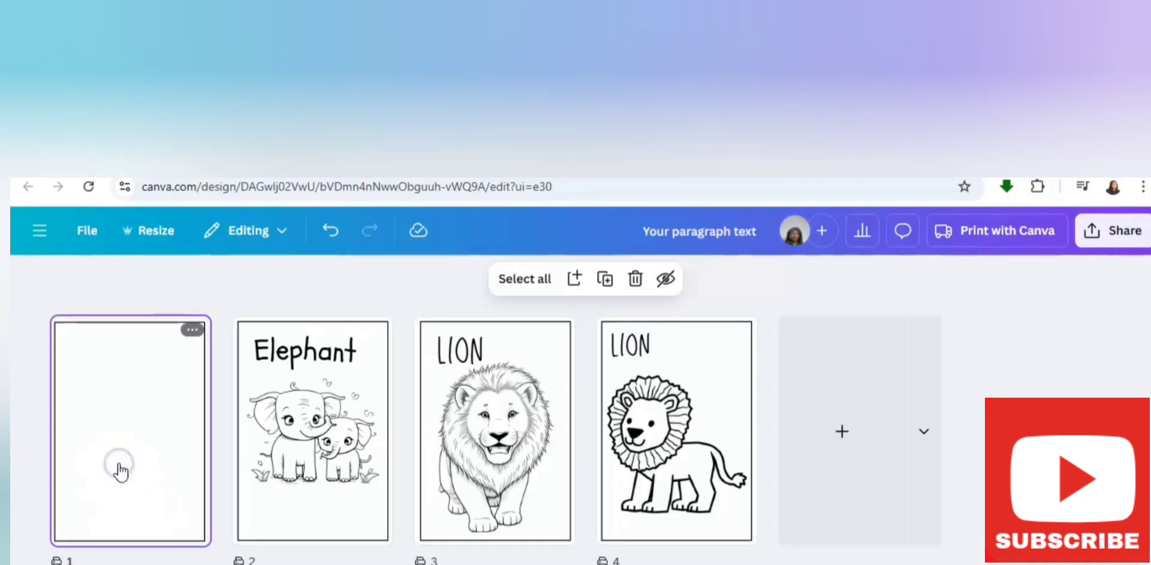
click(119, 466)
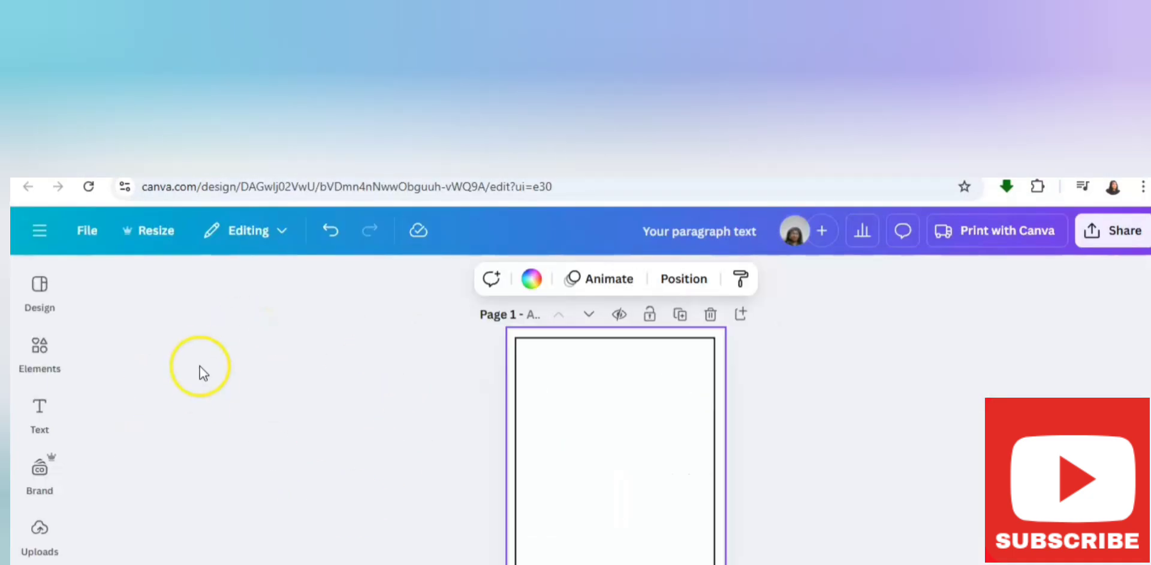
click(40, 347)
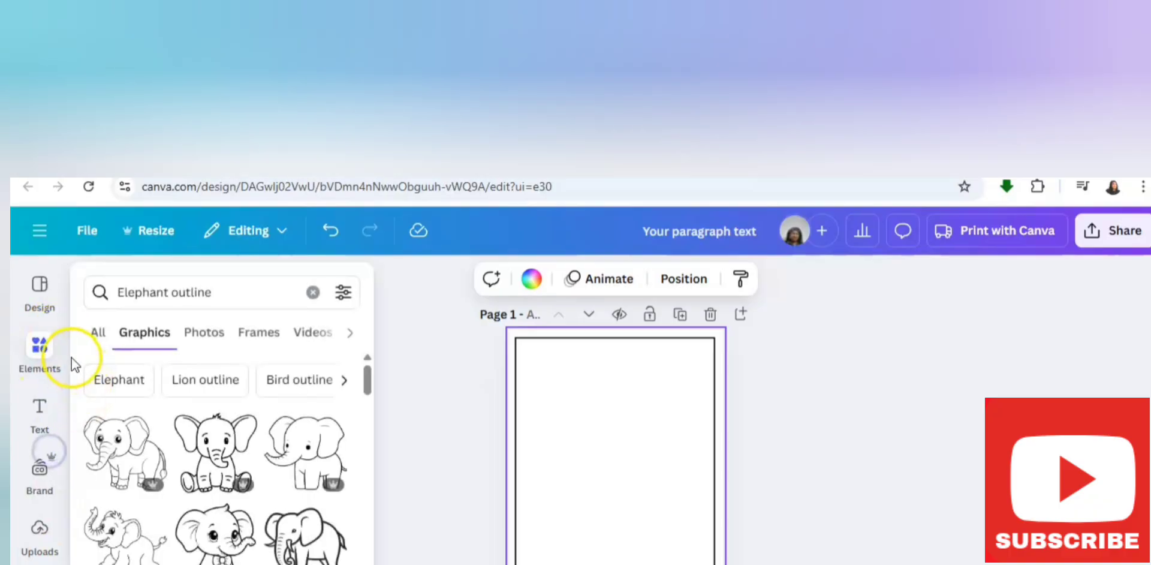
scroll(65, 343, down, 5)
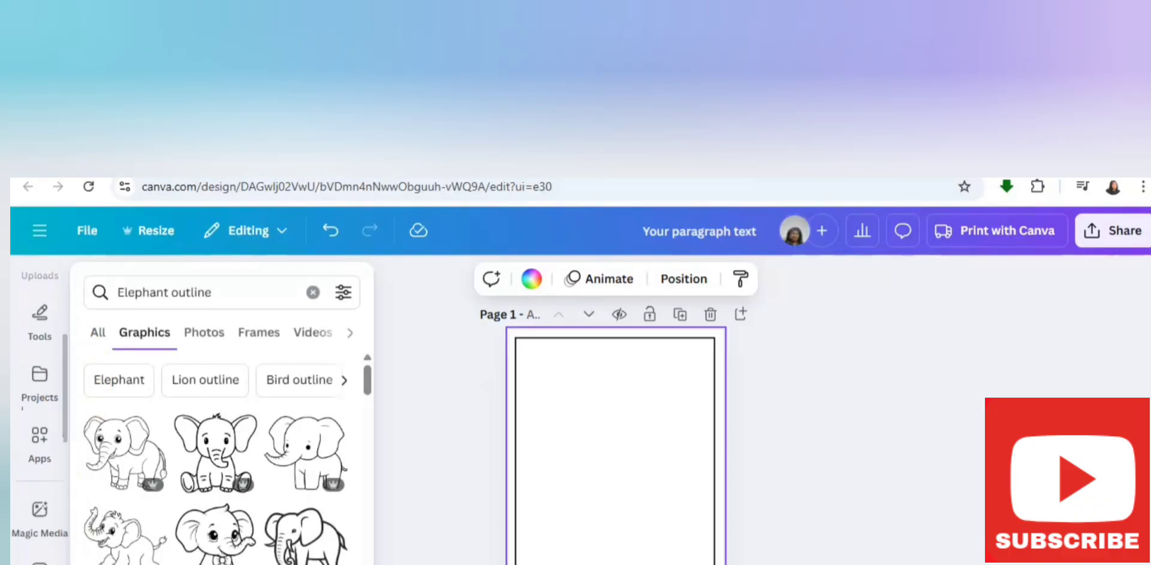
click(59, 455)
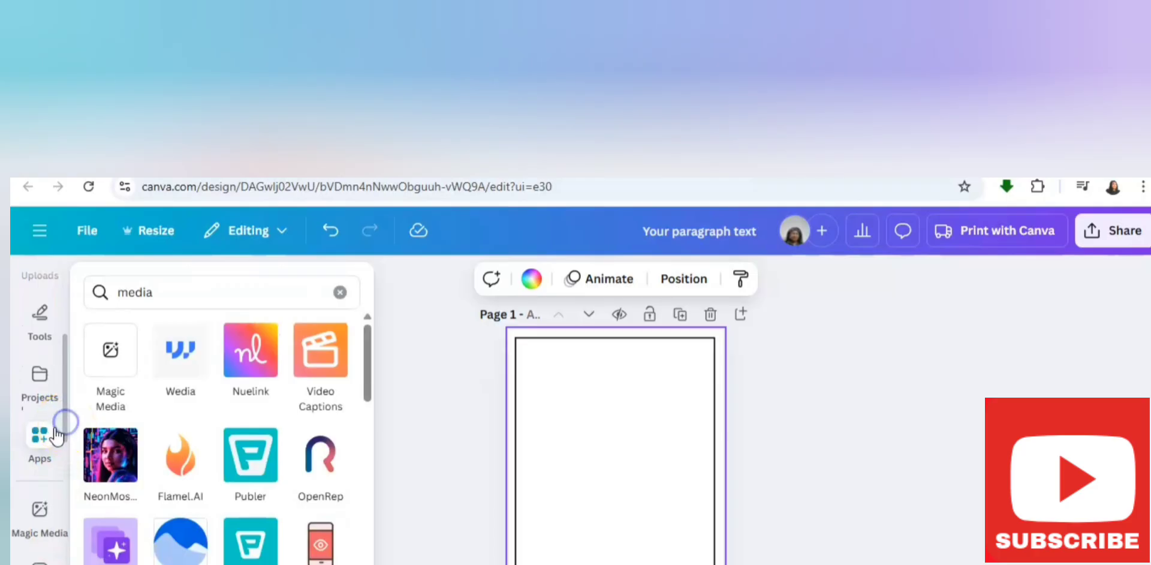
click(113, 347)
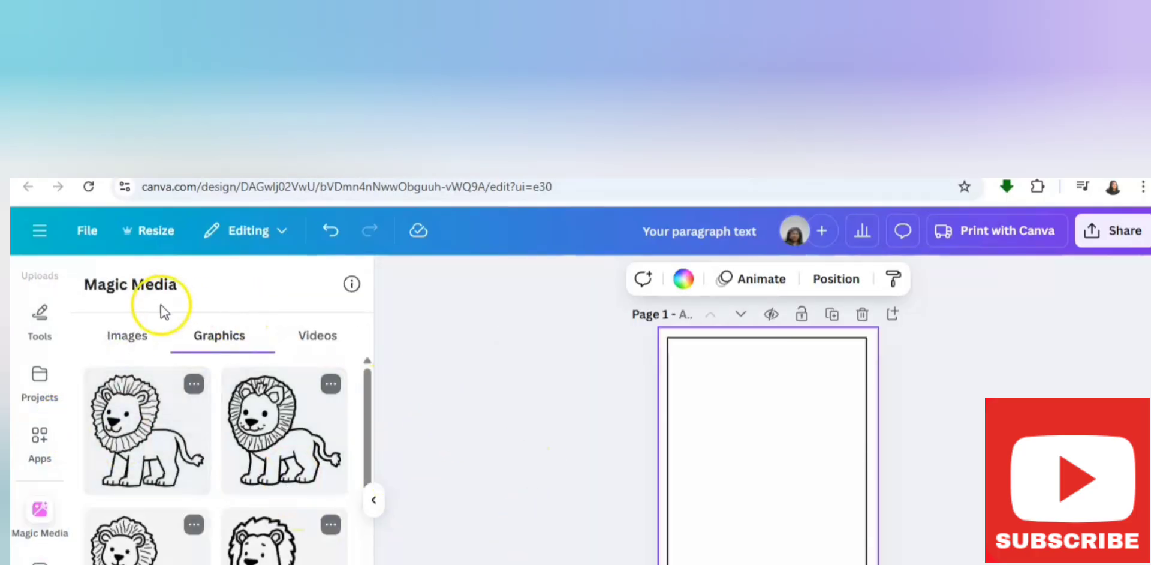
click(117, 337)
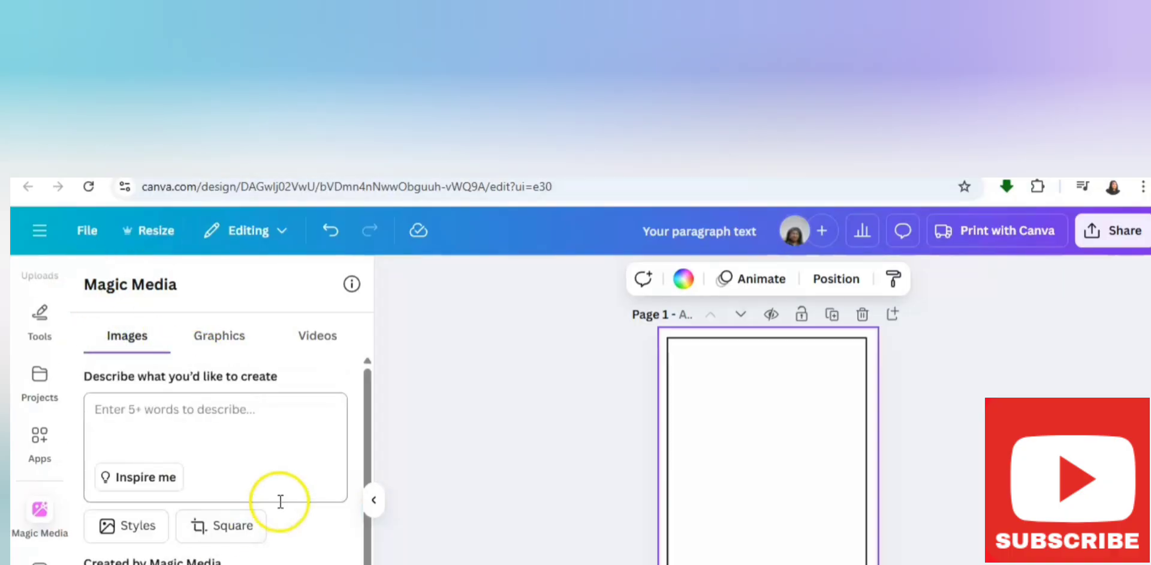
Generate portrait Filmic images from the prompt "Generate a book cover for my Animal Coloring books for kids"
click(153, 425)
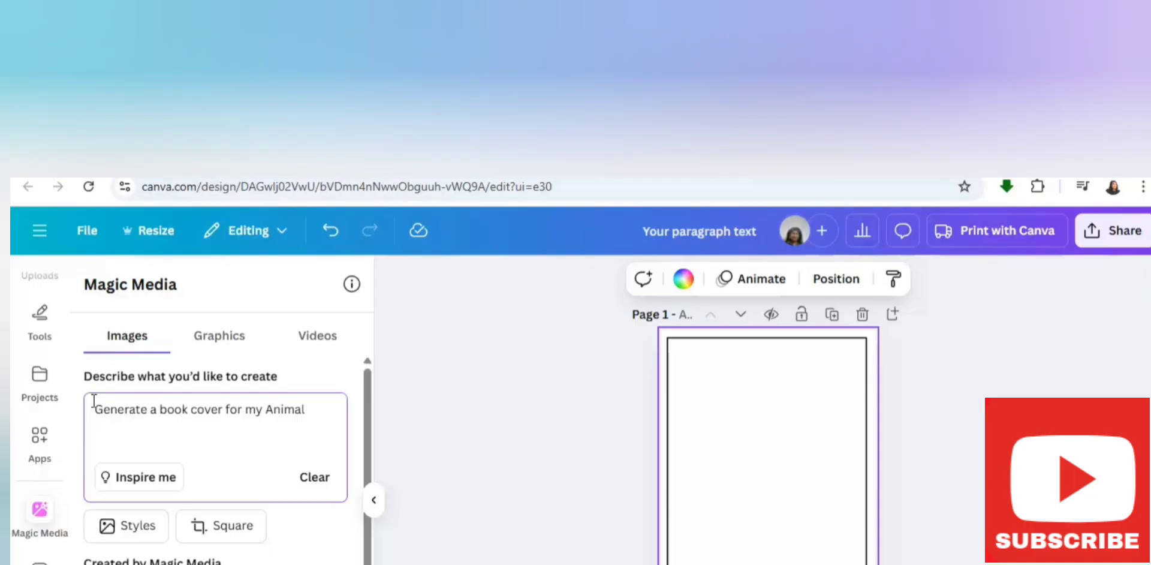
text(Coloring books for kids)
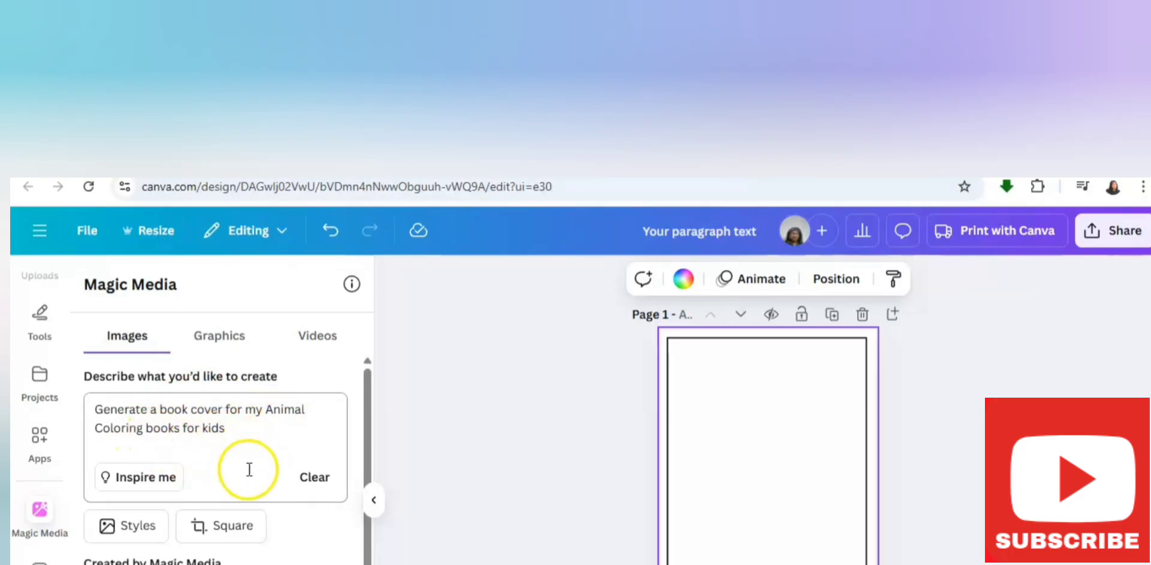
click(122, 530)
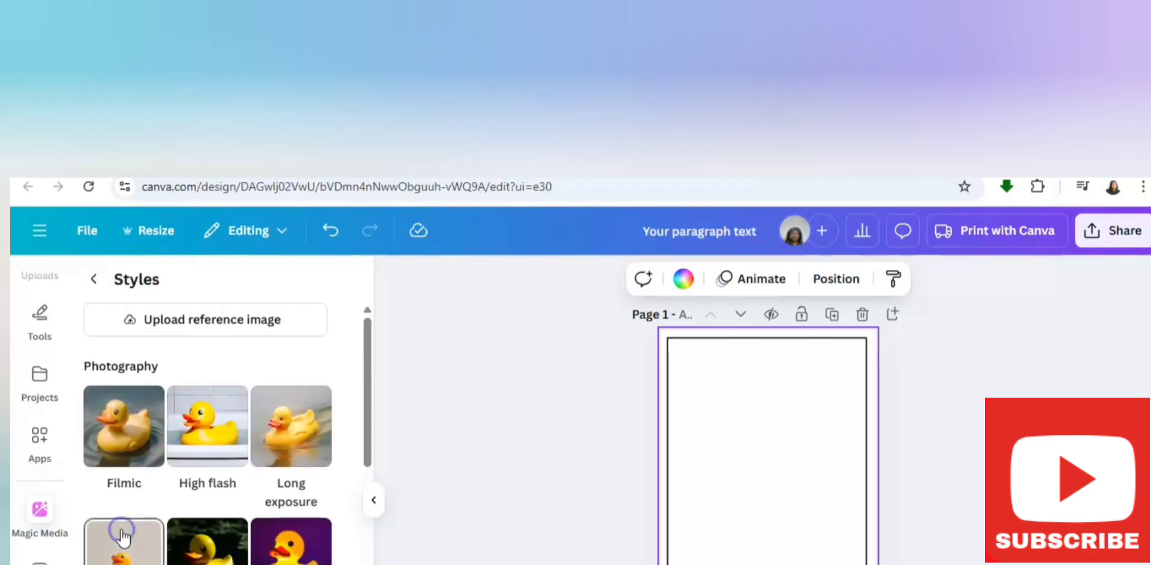
click(126, 437)
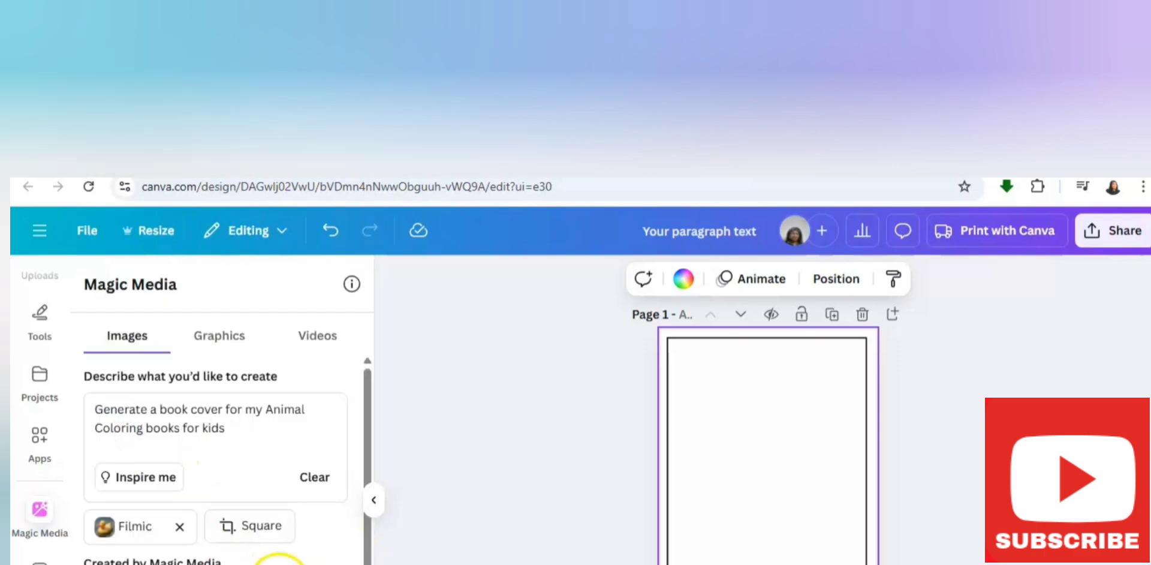
click(288, 534)
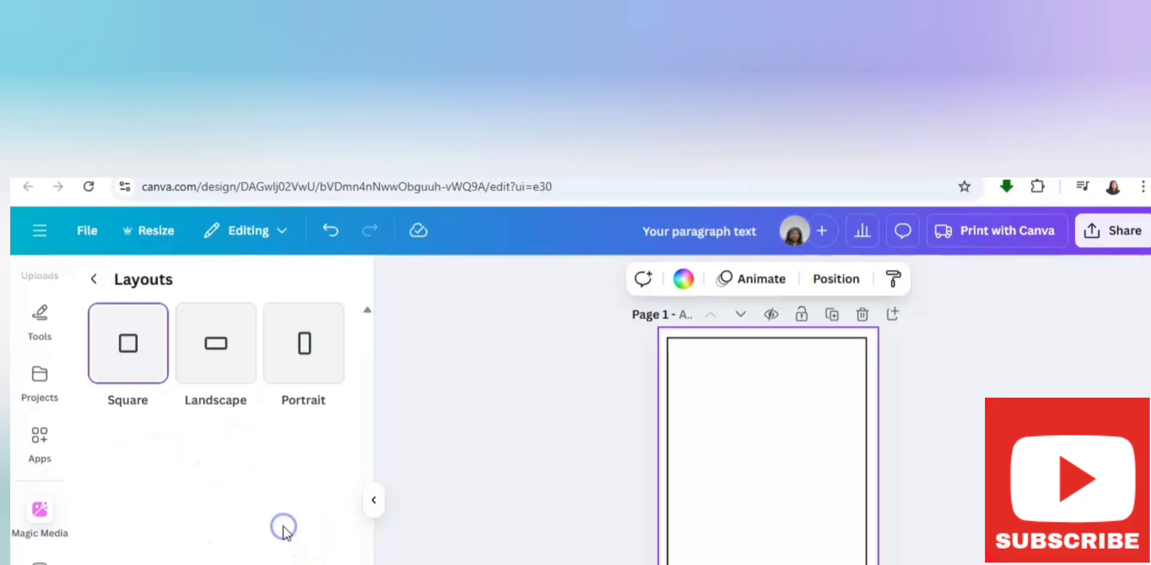
click(301, 377)
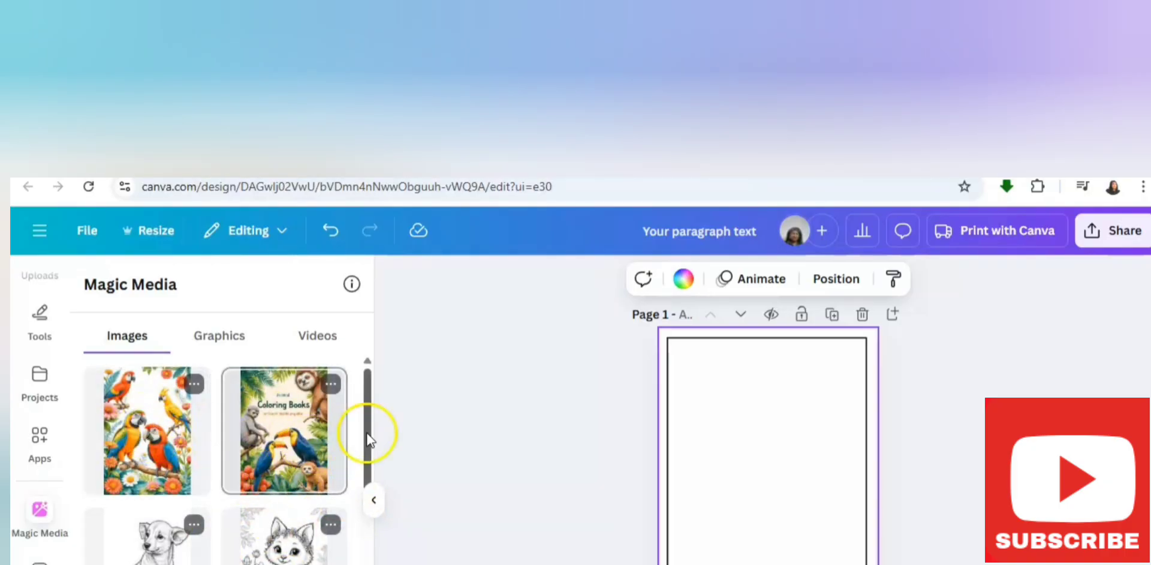
Review the generated covers and generate more images like the "Coloring Books" cover with toucans
scroll(334, 507, down, 3)
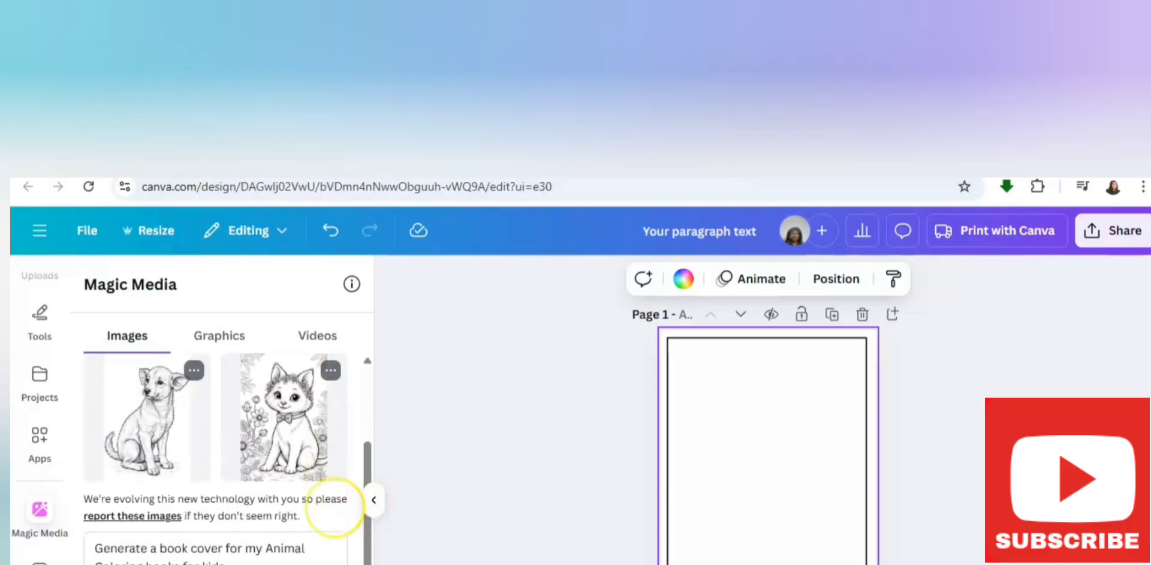
scroll(335, 507, up, 3)
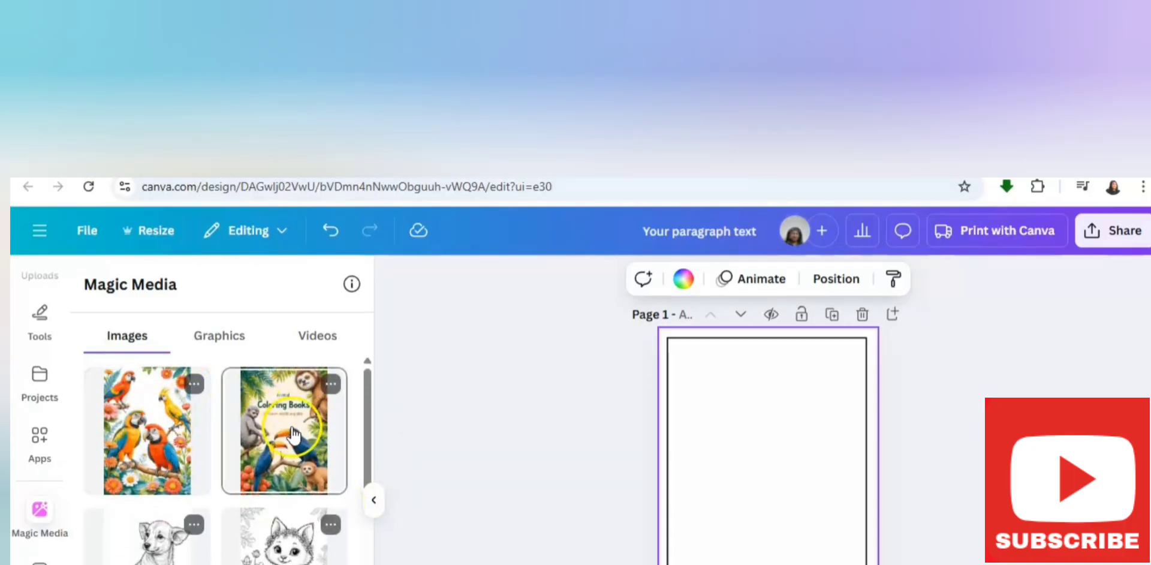
click(332, 387)
click(403, 423)
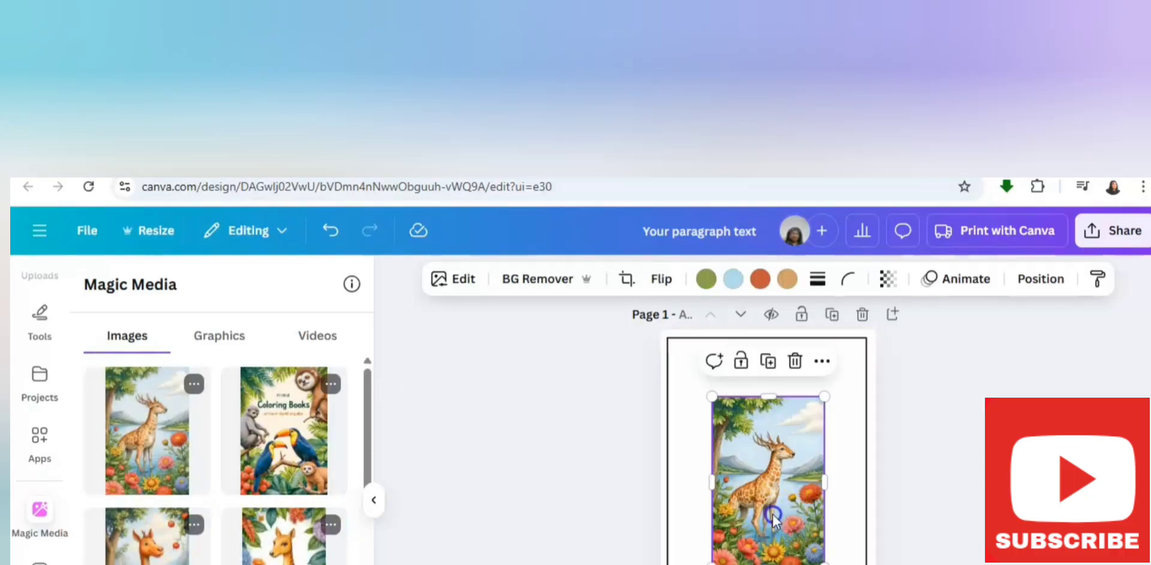
Enlarge the giraffe image on page 1 so it covers the whole page
drag(774, 517, 723, 449)
drag(773, 500, 881, 563)
key(Escape)
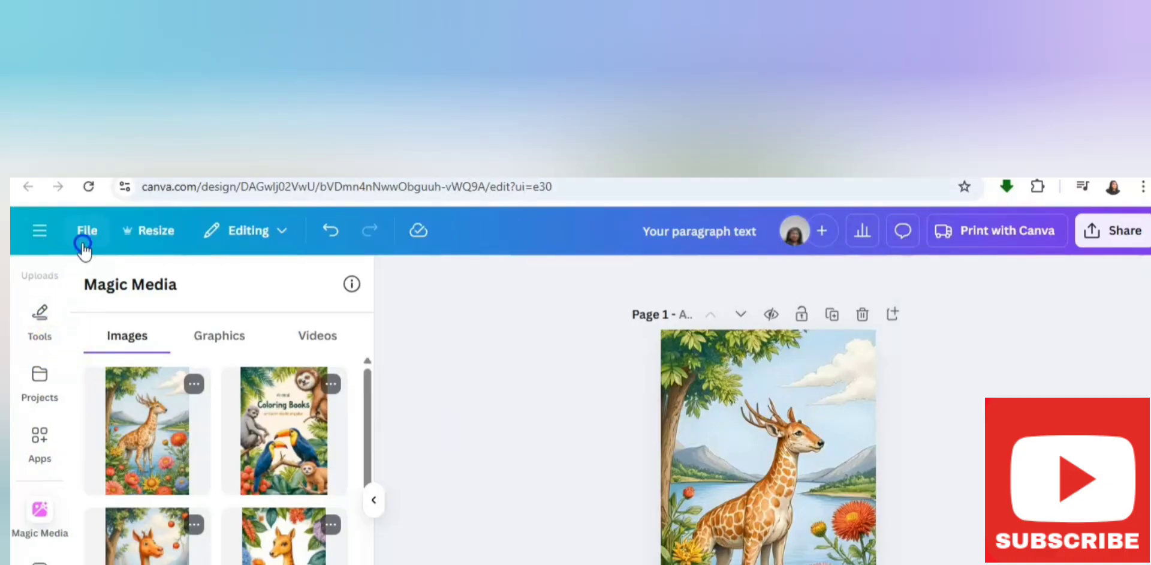
Clear the "Elephant outline" element search and add the recently used square shape over the giraffe cover image
click(66, 309)
scroll(67, 317, up, 3)
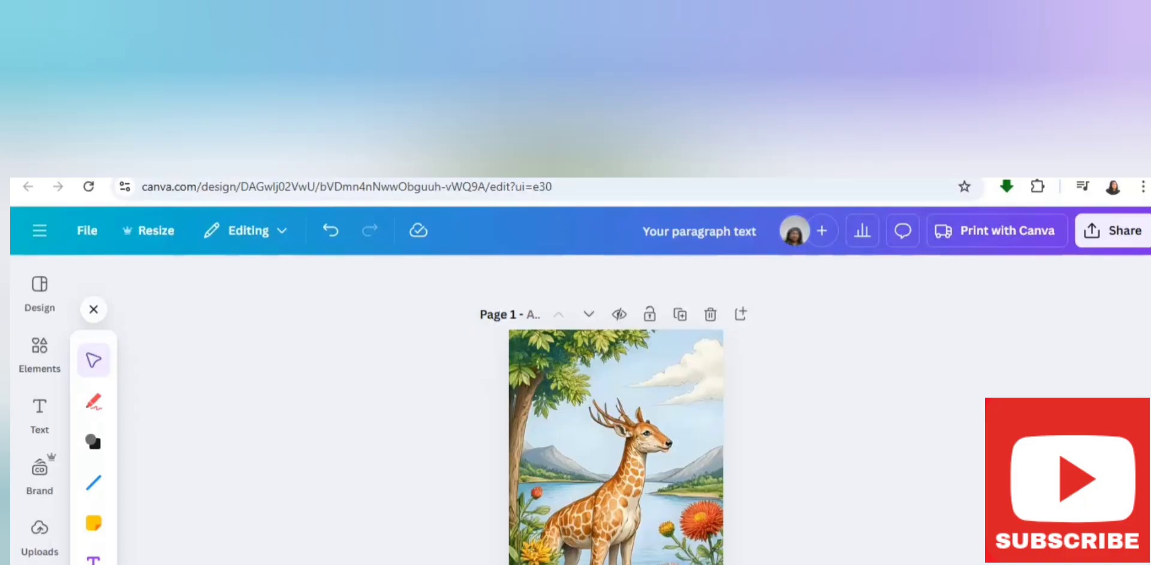
click(40, 347)
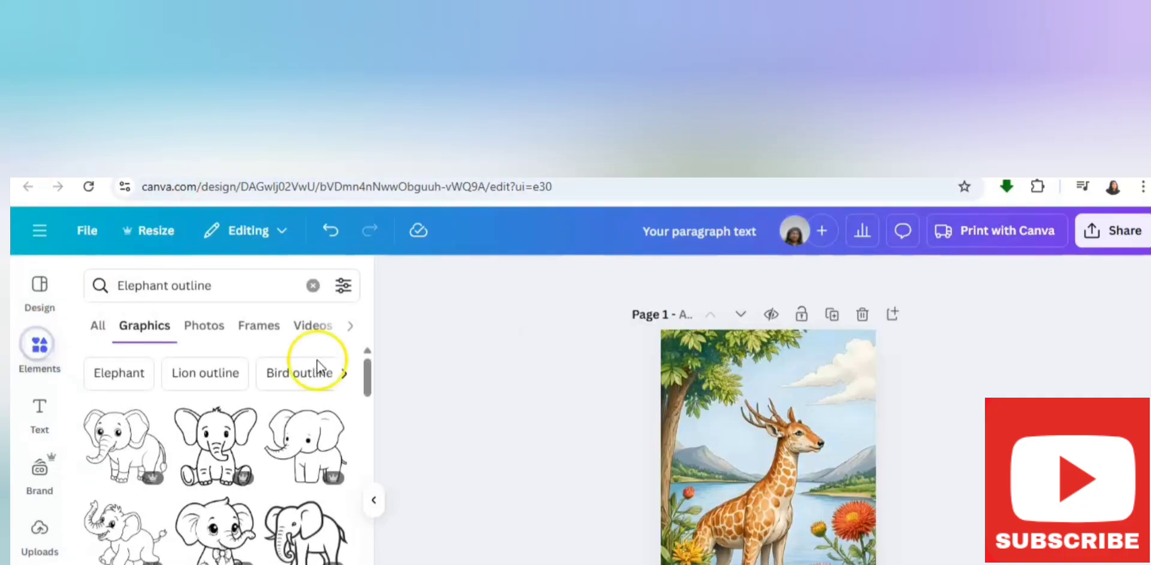
click(312, 287)
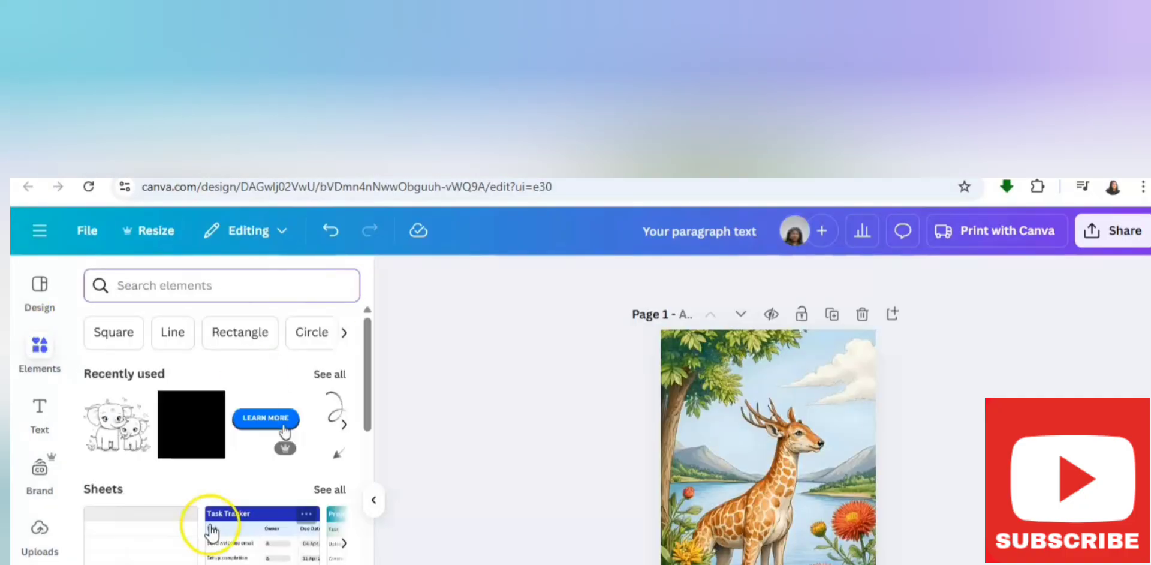
click(200, 427)
click(732, 483)
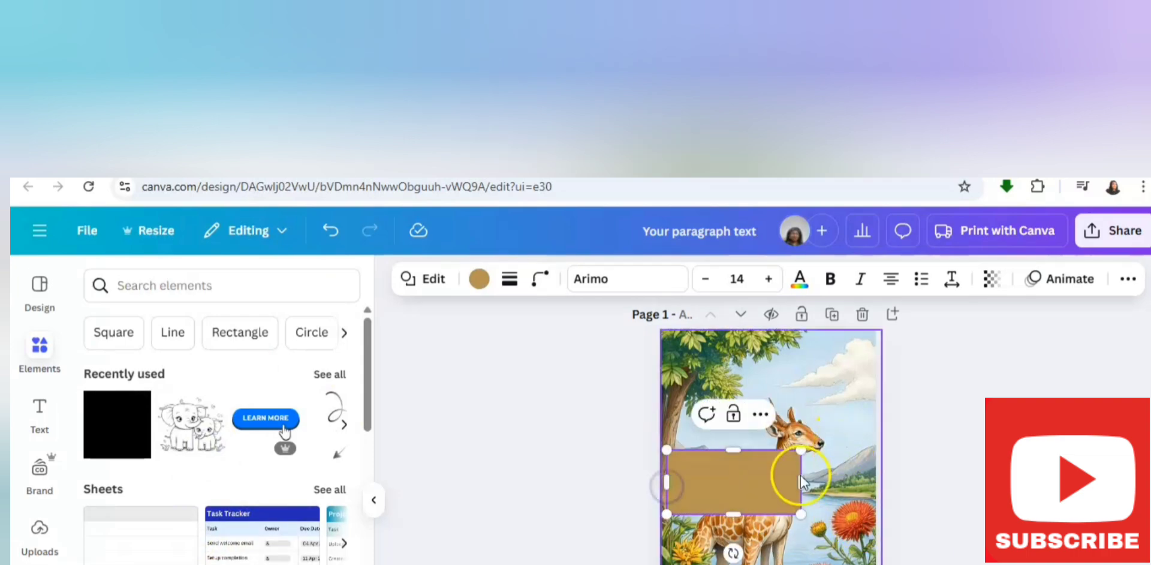
Widen the brown rectangle across most of the cover and position it near the top of page 1, above the giraffe
drag(801, 483, 844, 483)
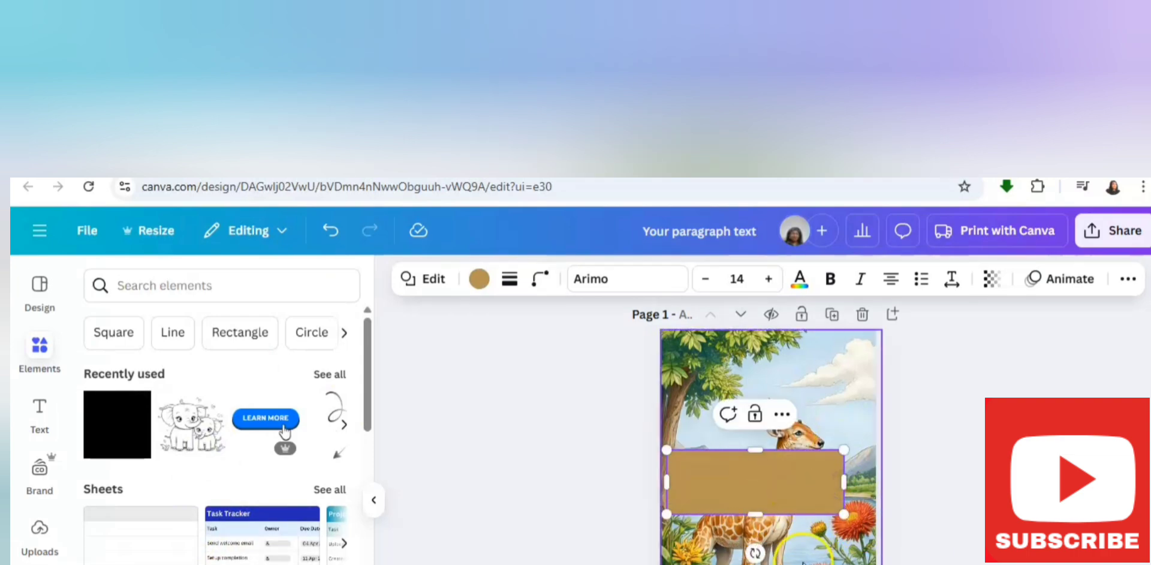
click(781, 547)
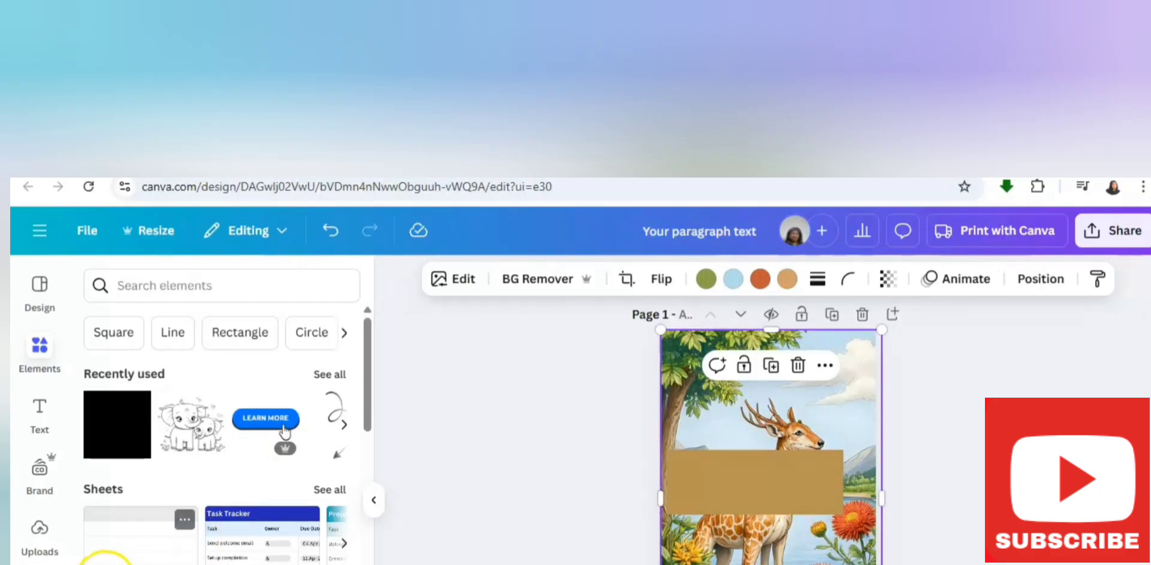
click(762, 459)
drag(762, 459, 748, 384)
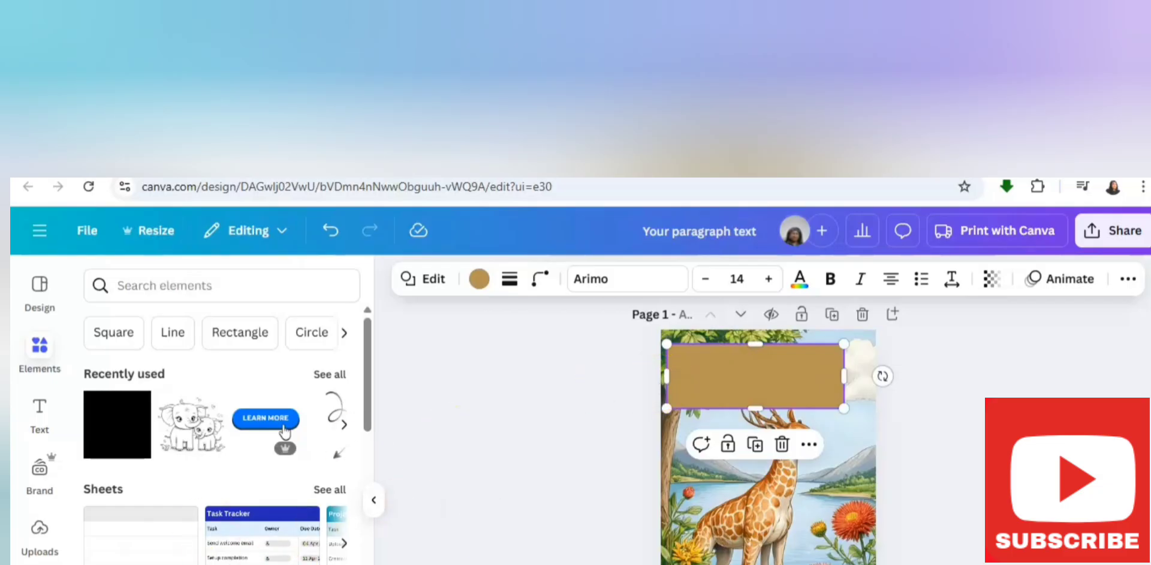
drag(742, 371, 747, 370)
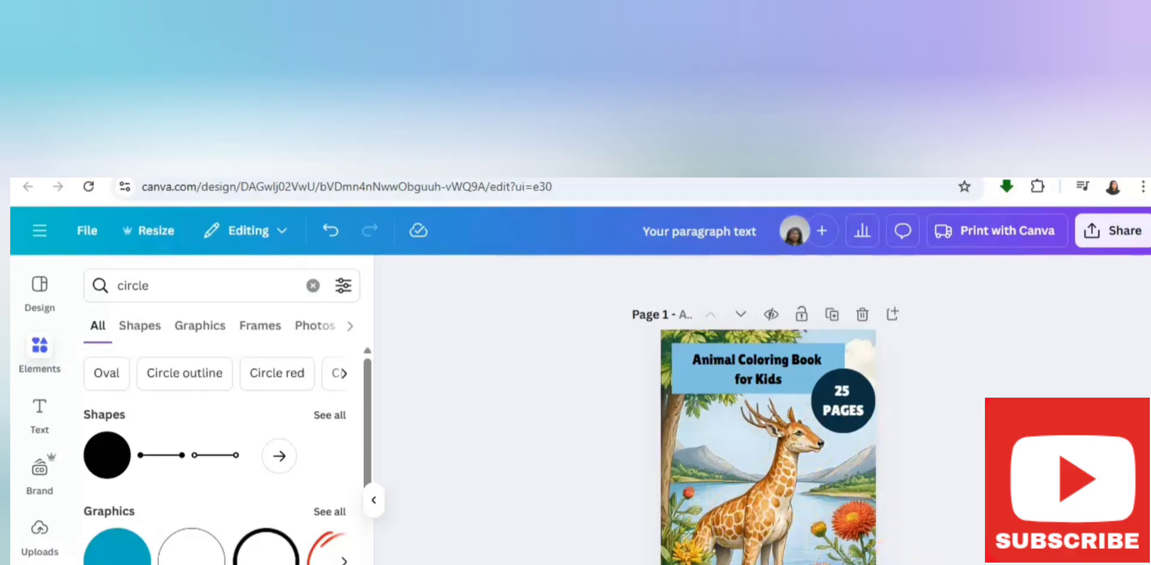
Review all the coloring book pages together in grid view and reopen the page 1 cover for editing
key(ctrl+alt+3)
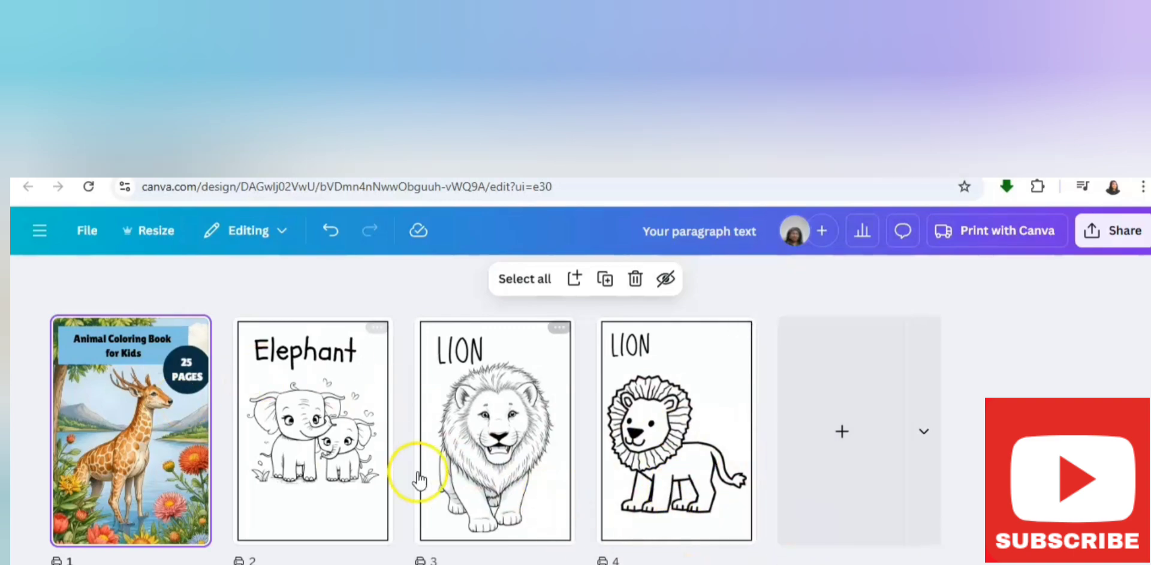
double_click(153, 429)
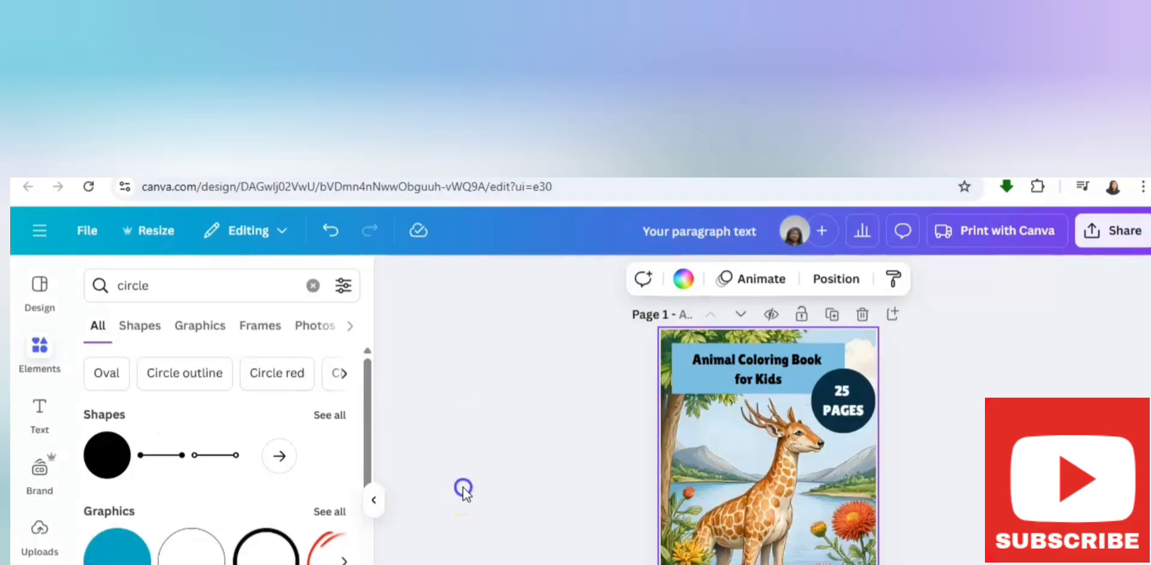
click(463, 486)
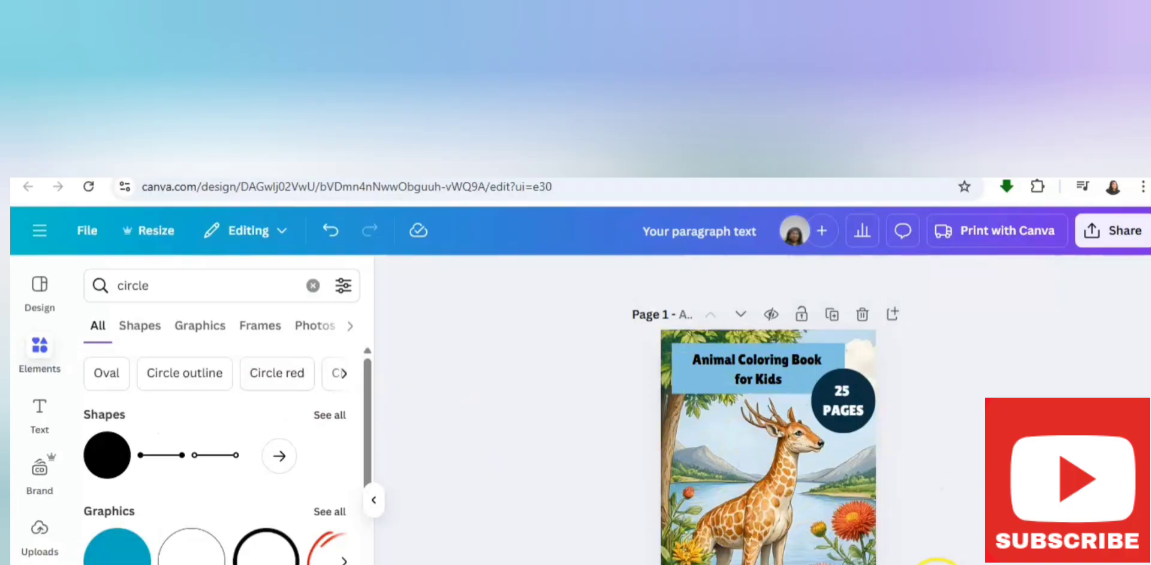